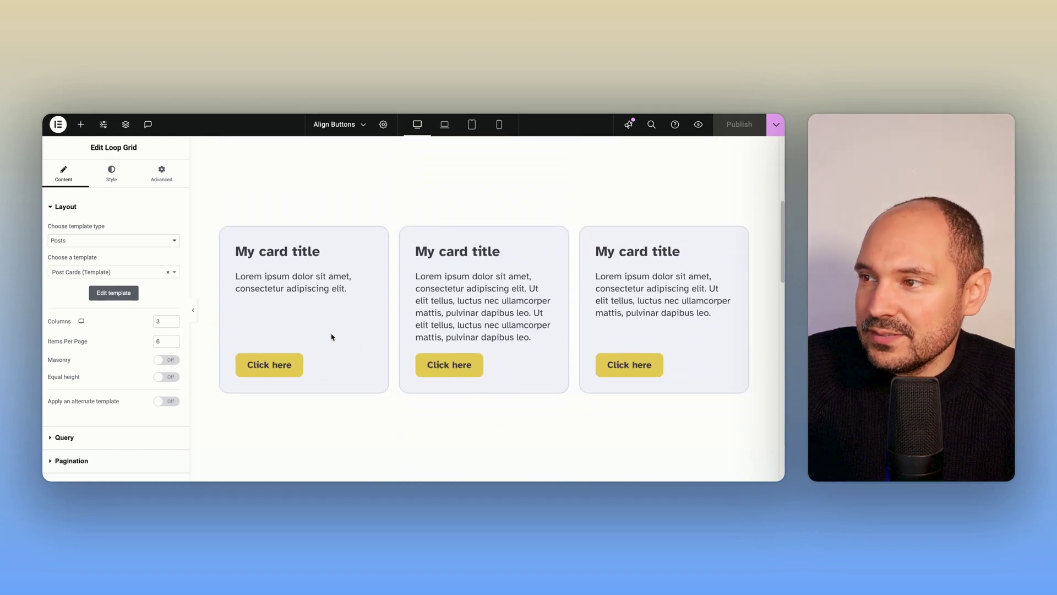
Step: Scroll down to the Loop Grid of three post cards with uneven Read post buttons
scroll(329, 336, "down", 5)
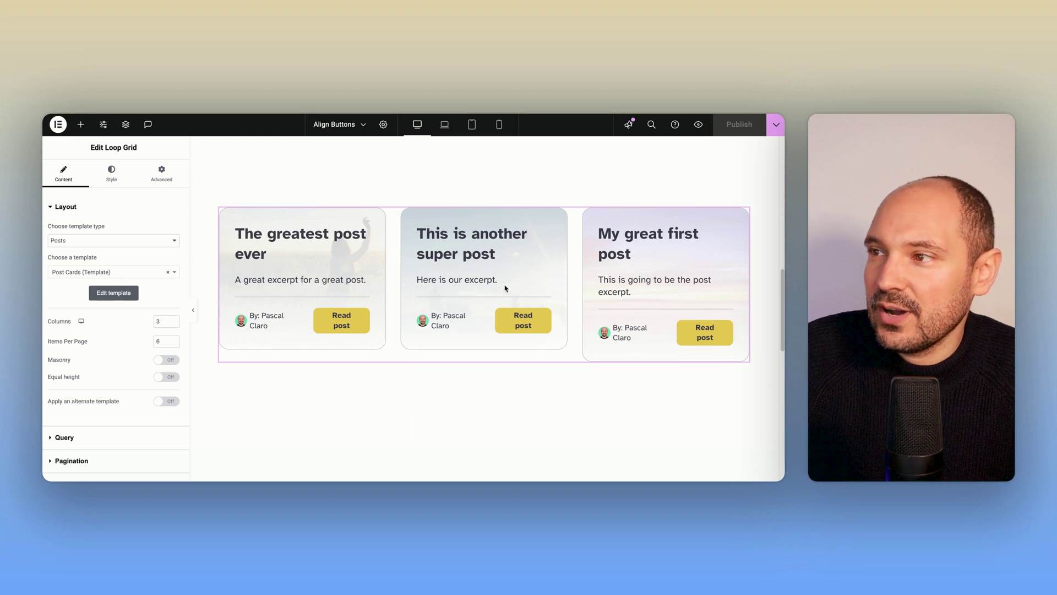
Step: Switch the Loop Grid's Equal height On and preview the cards with the panel collapsed
left_click(168, 377)
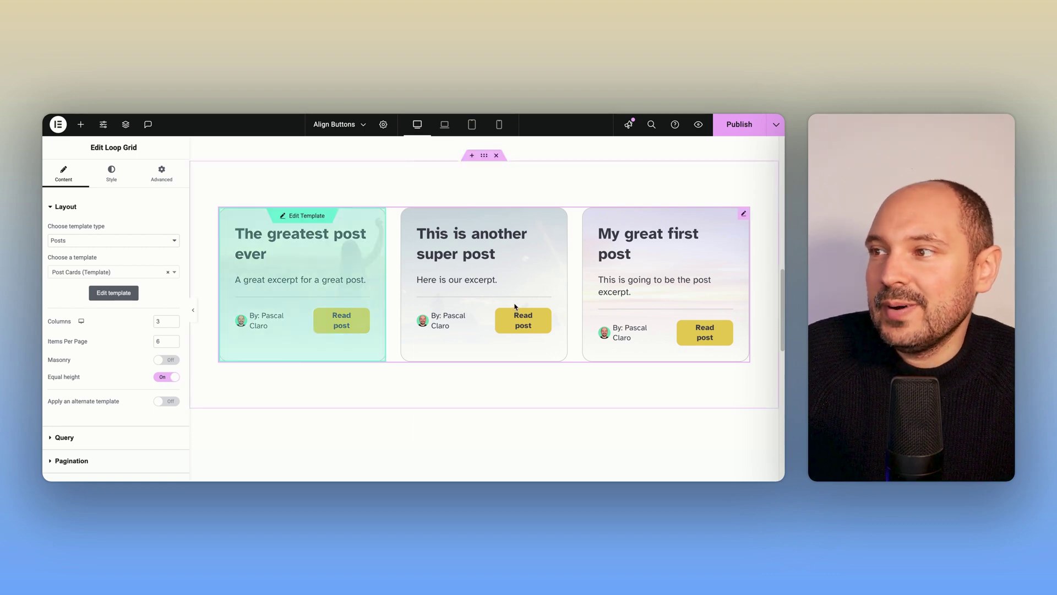
left_click(194, 311)
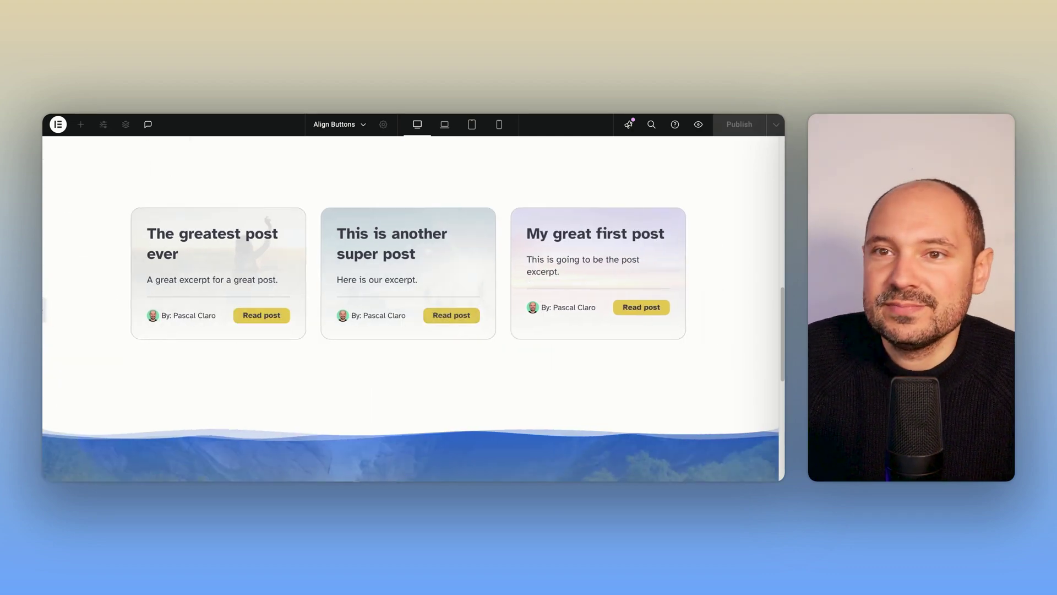
left_click(43, 312)
Step: Scroll up and open the first placeholder card's Text Editor widget for editing
scroll(290, 236, "up", 5)
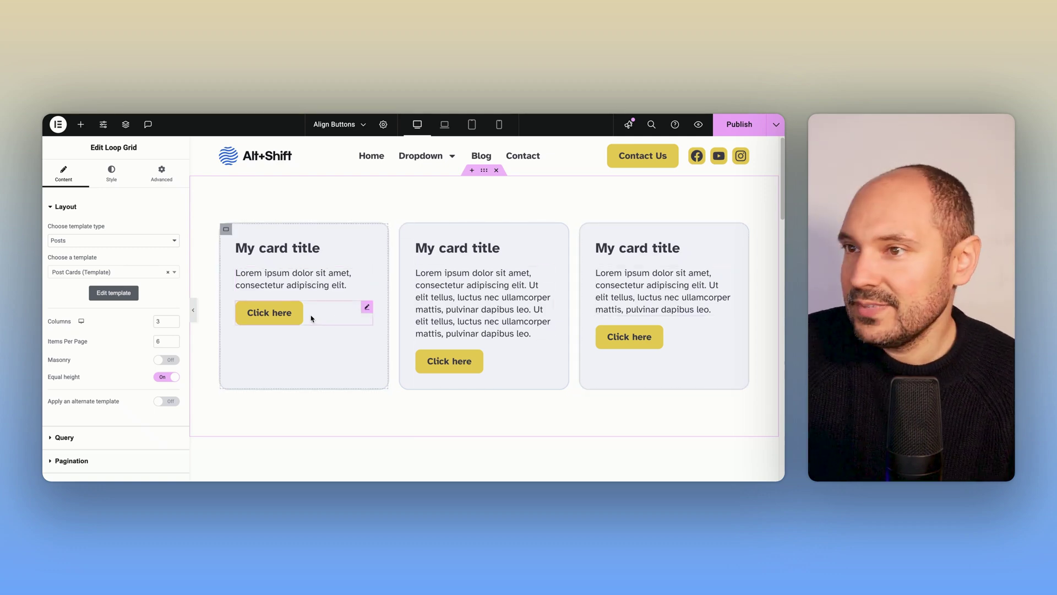
left_click(367, 274)
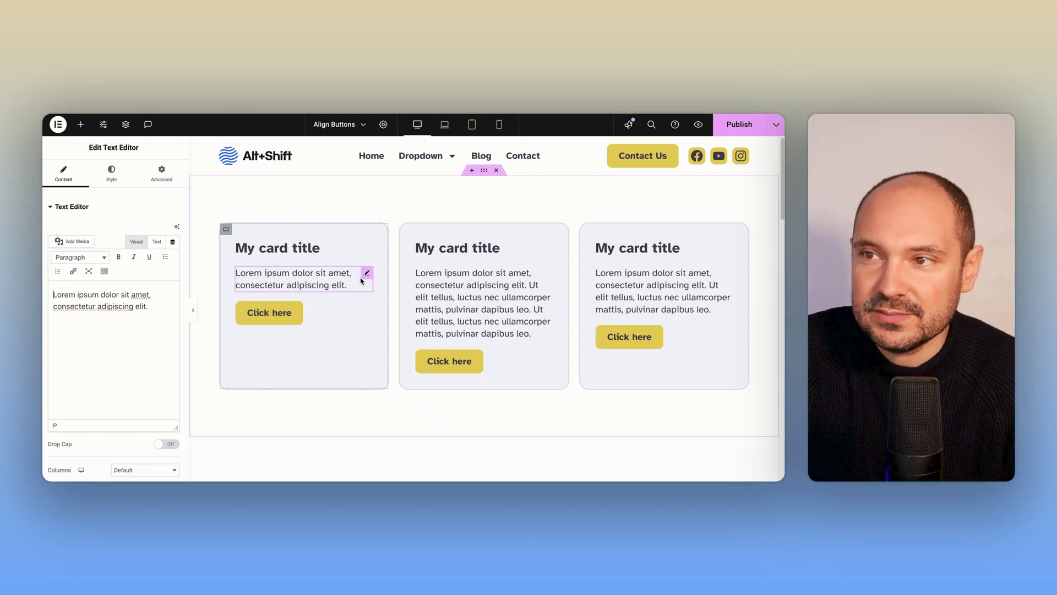
Step: Set the first card's text block Size to Grow under Advanced > Layout, comparing it off and on
left_click(161, 173)
left_click(148, 400)
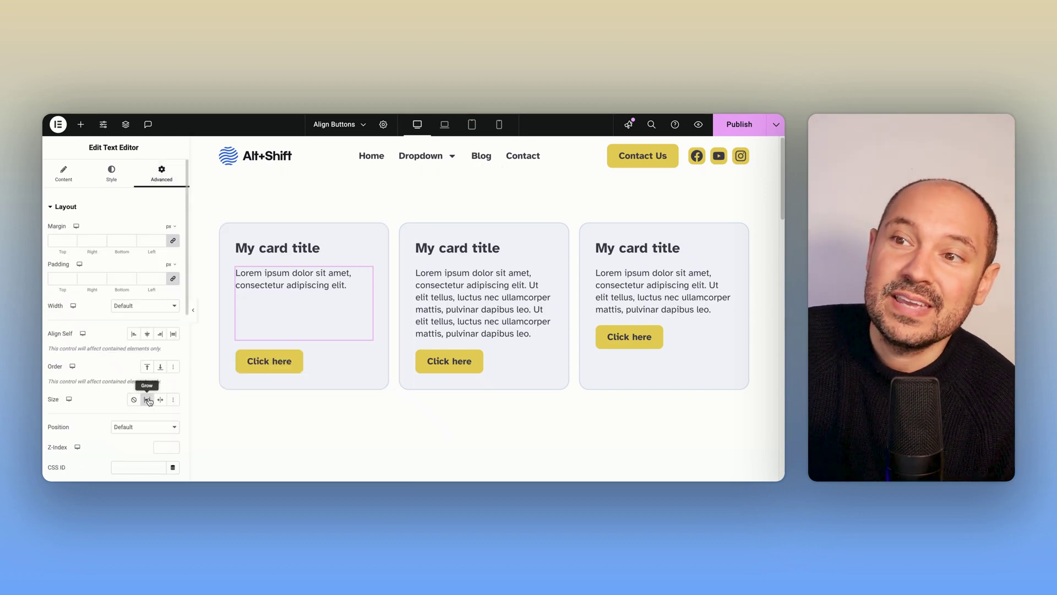
left_click(148, 399)
left_click(148, 400)
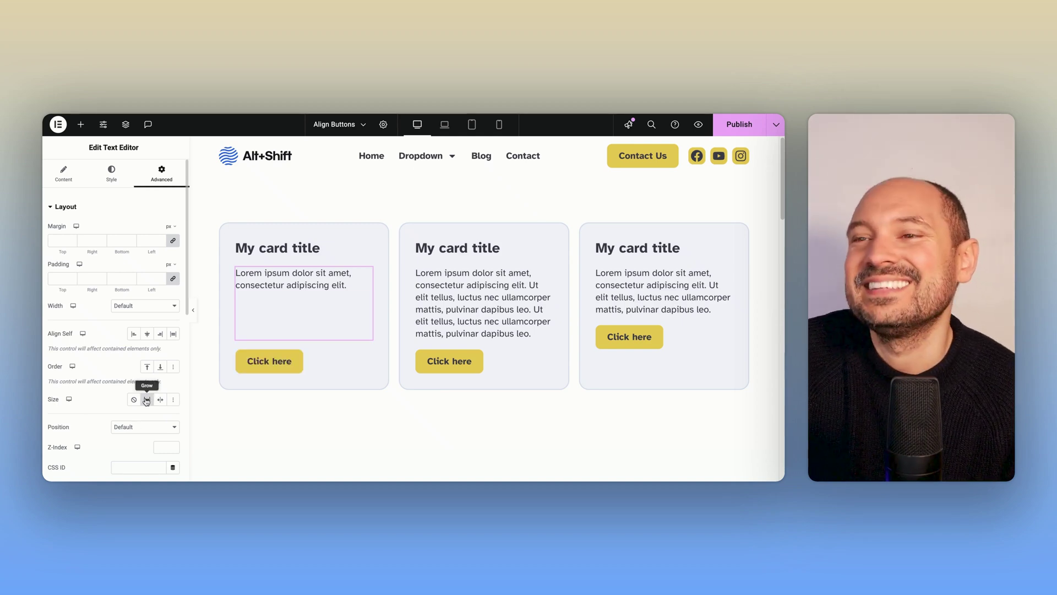
Step: Set the second card's text block Size to Grow as well
left_click(545, 276)
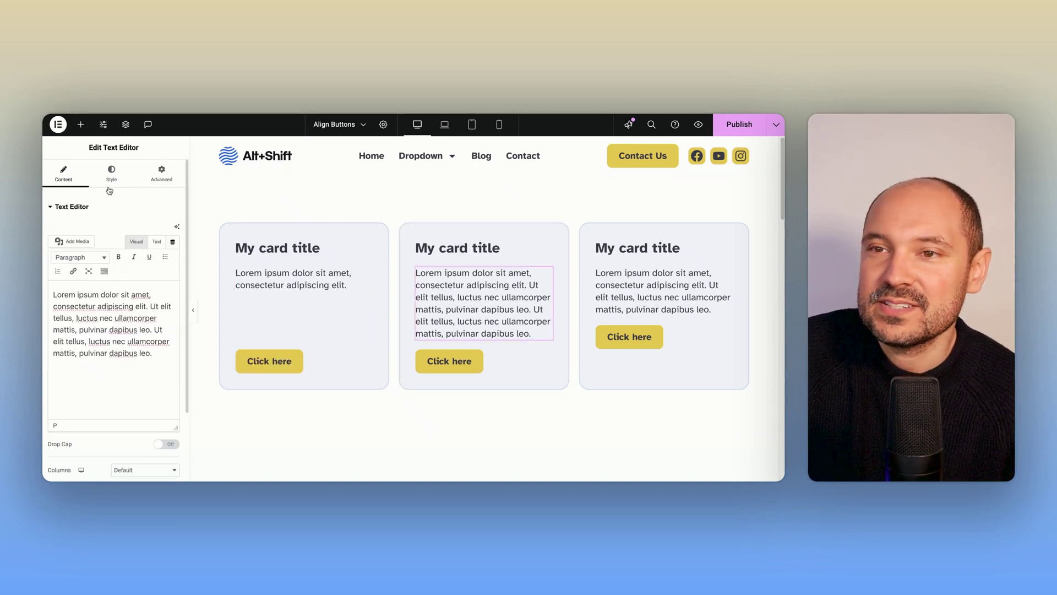
left_click(160, 175)
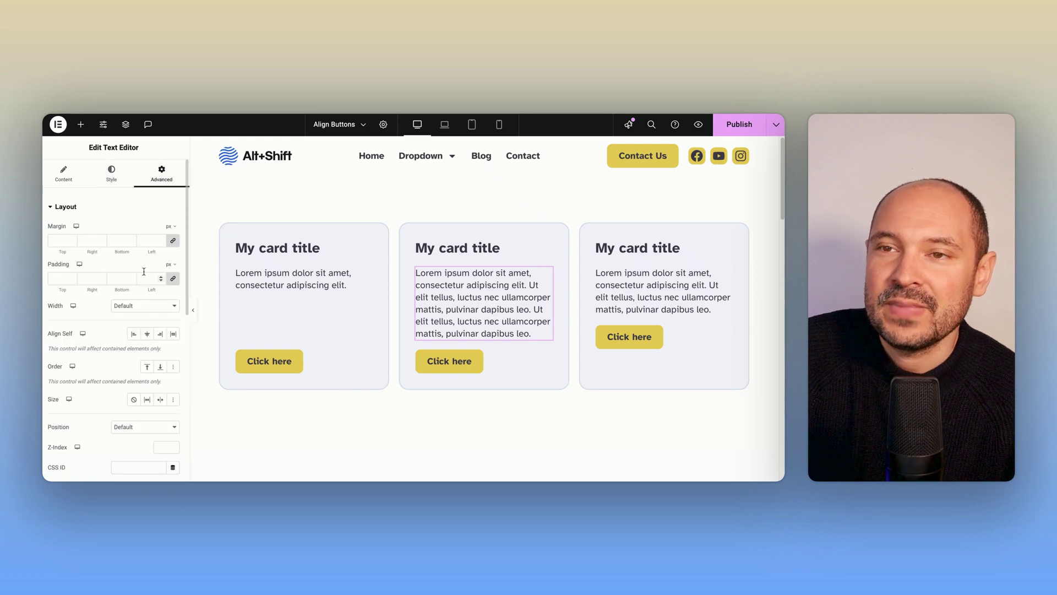
left_click(147, 400)
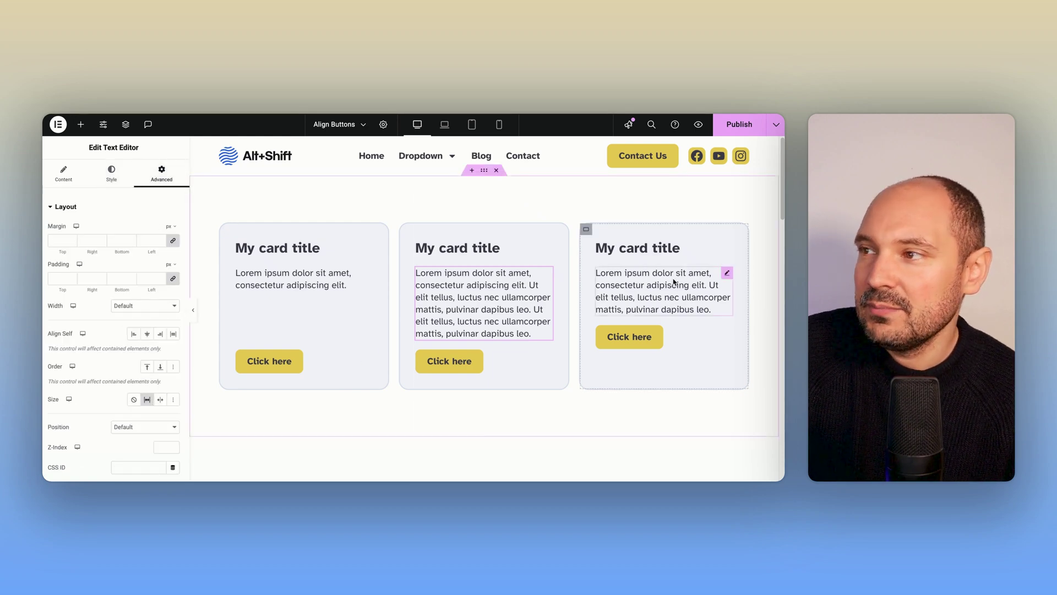
Step: Paste the first text's Grow style onto the third card, then add 'How much content I have before' to the first card
right_click(353, 287)
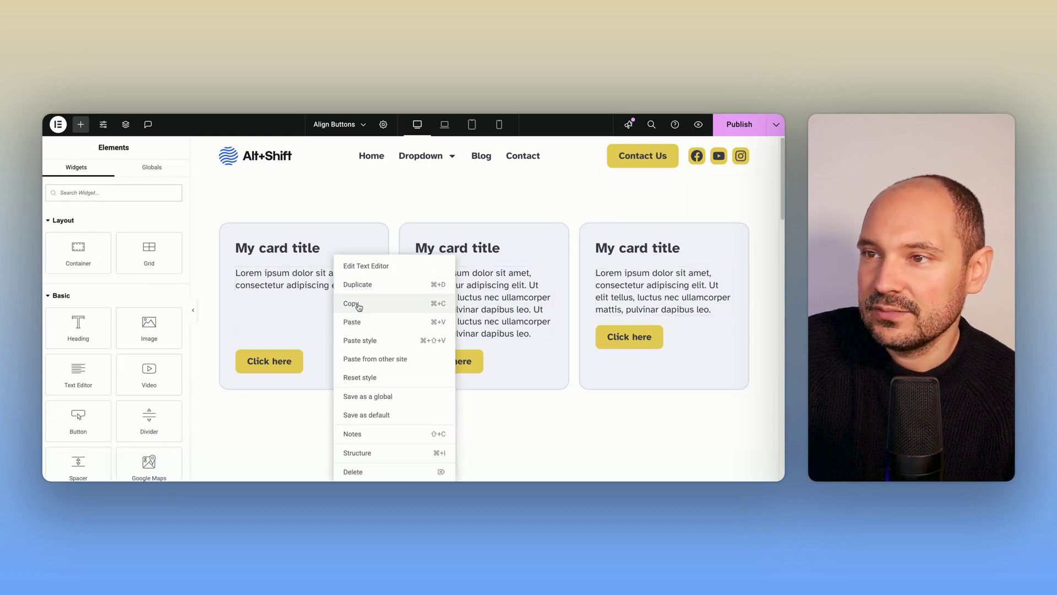
left_click(391, 307)
right_click(604, 257)
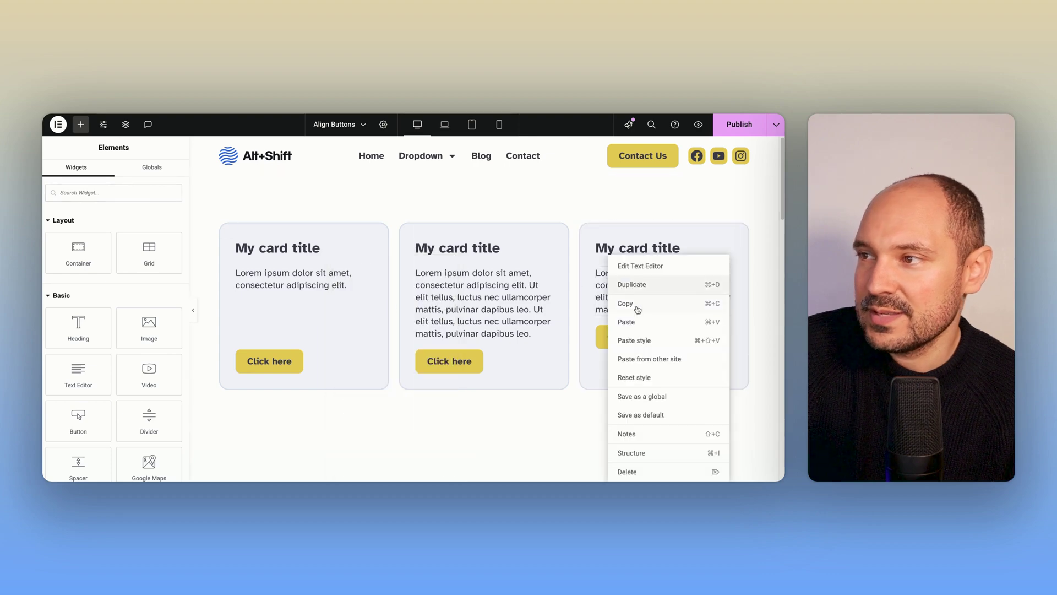
left_click(639, 342)
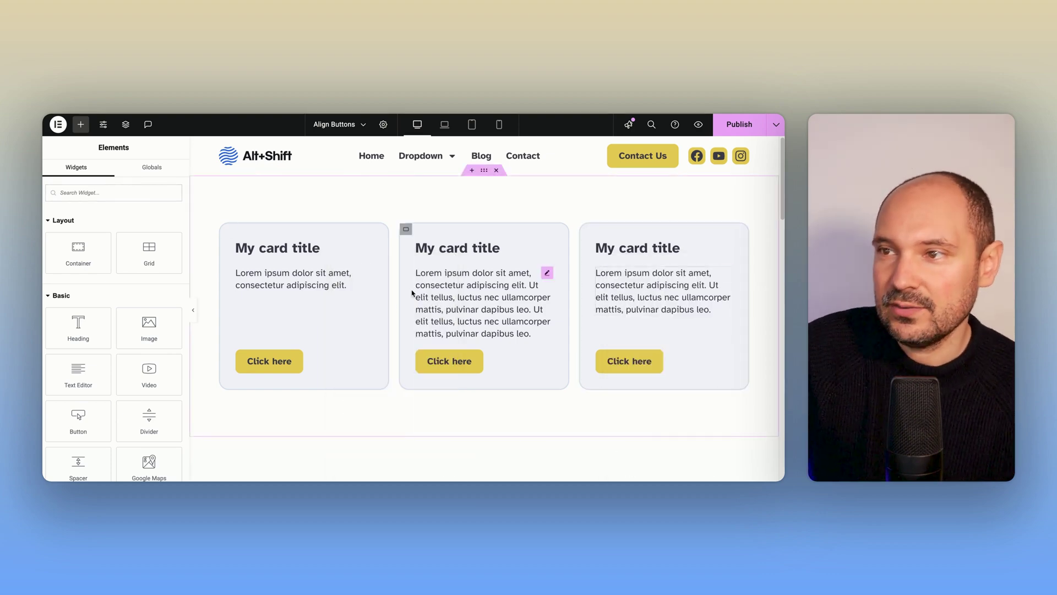
left_click(350, 286)
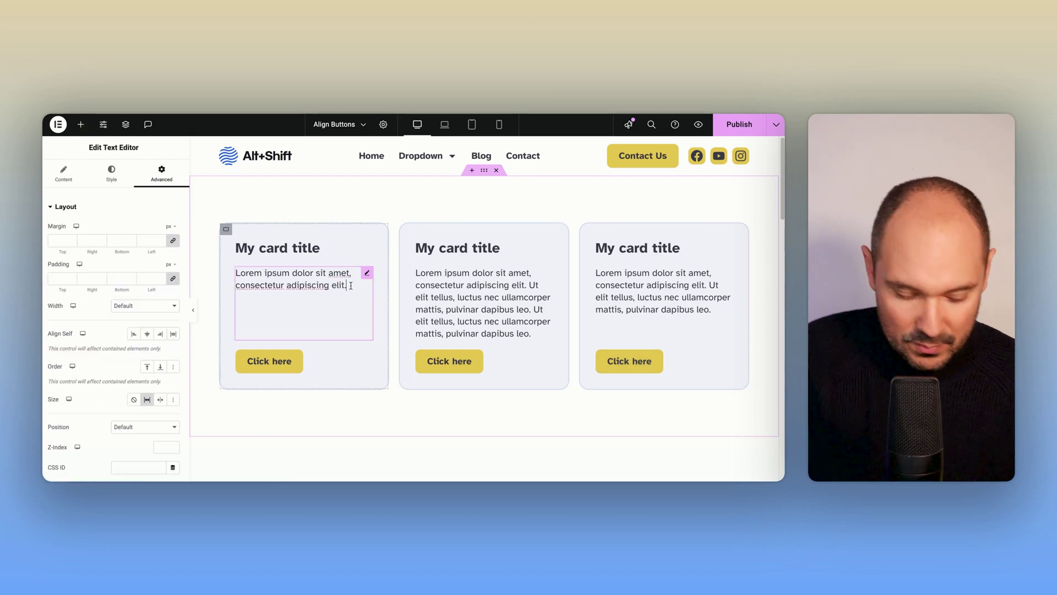
type("How much")
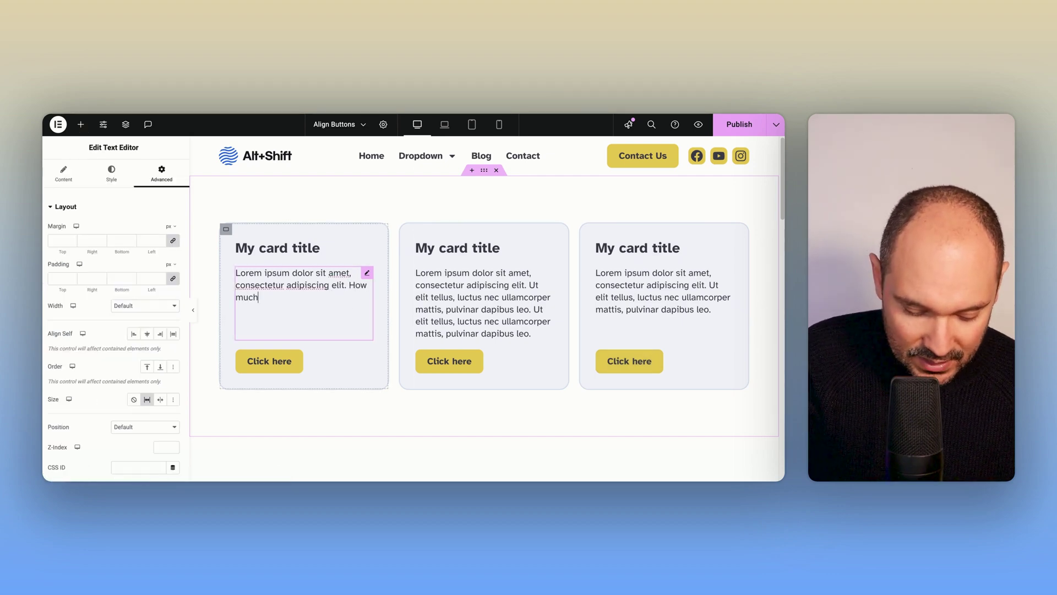
type(" content I have before")
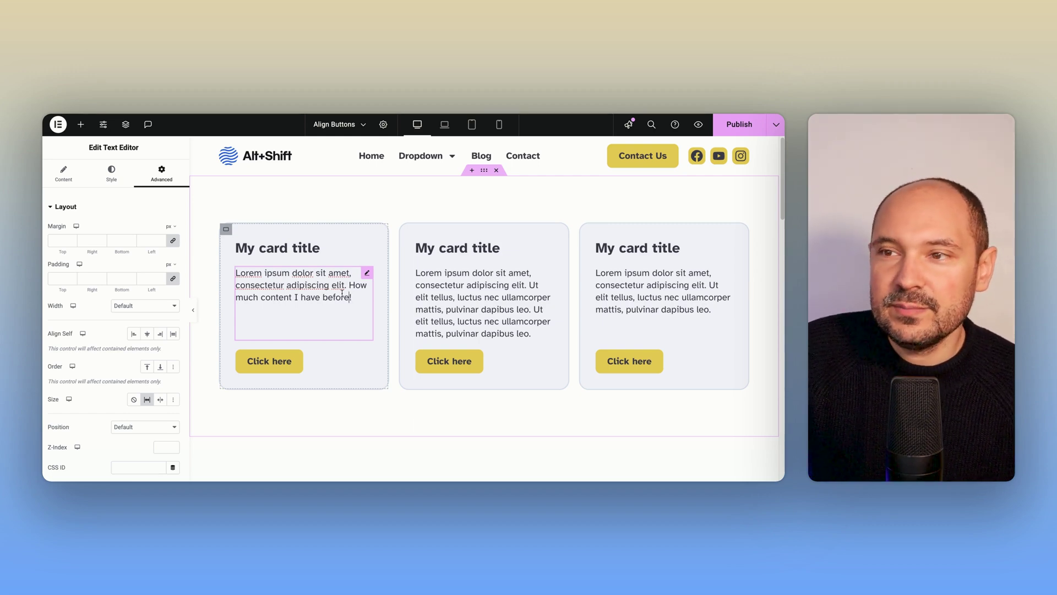
Step: Scroll to the posts section and search the Elements panel for 'loop grid'
scroll(342, 294, "down", 5)
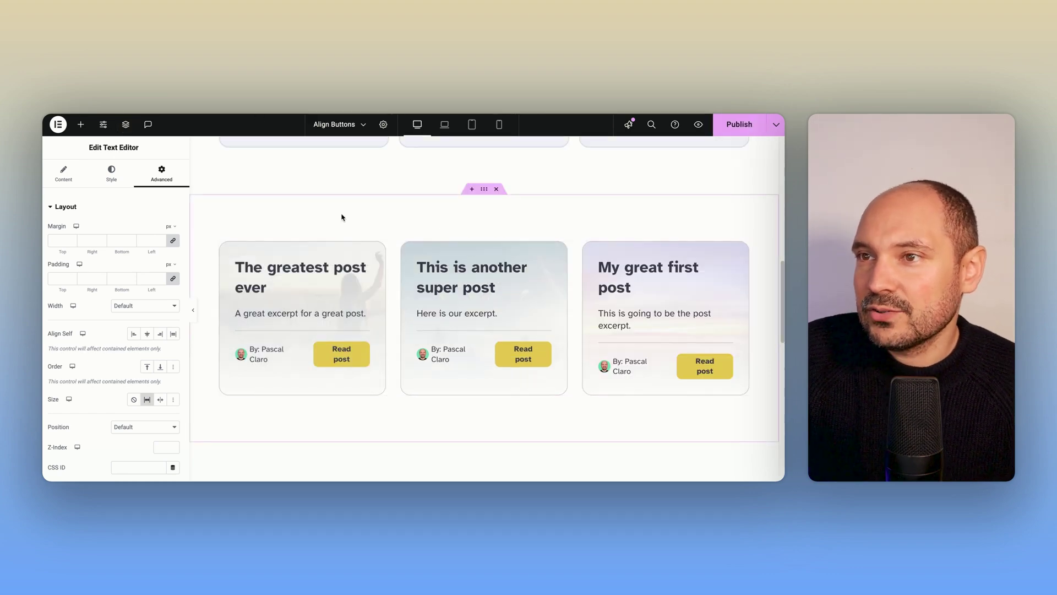
left_click(80, 124)
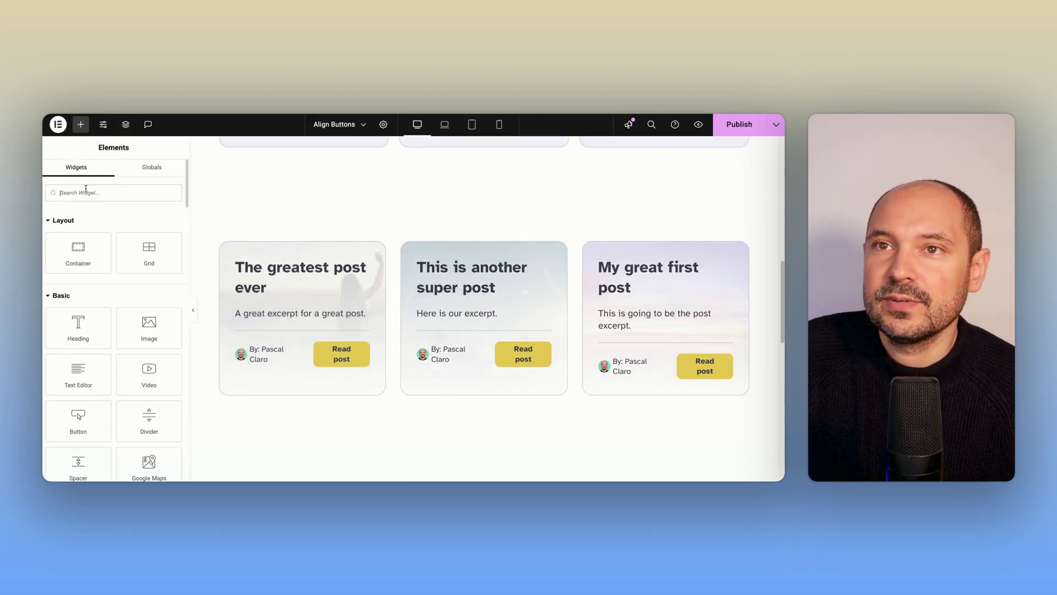
type("loo")
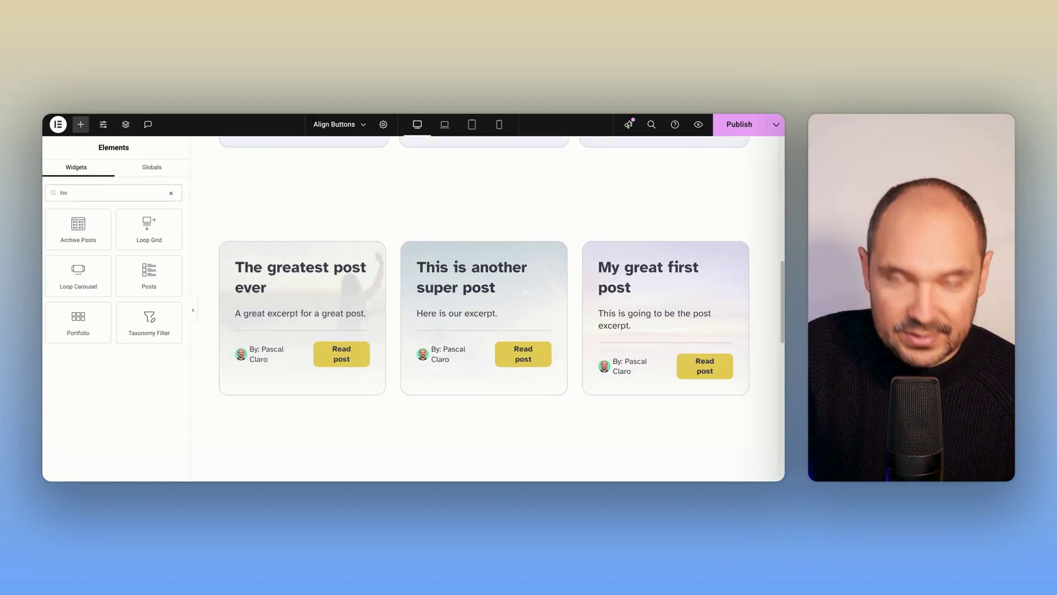
type("p gr")
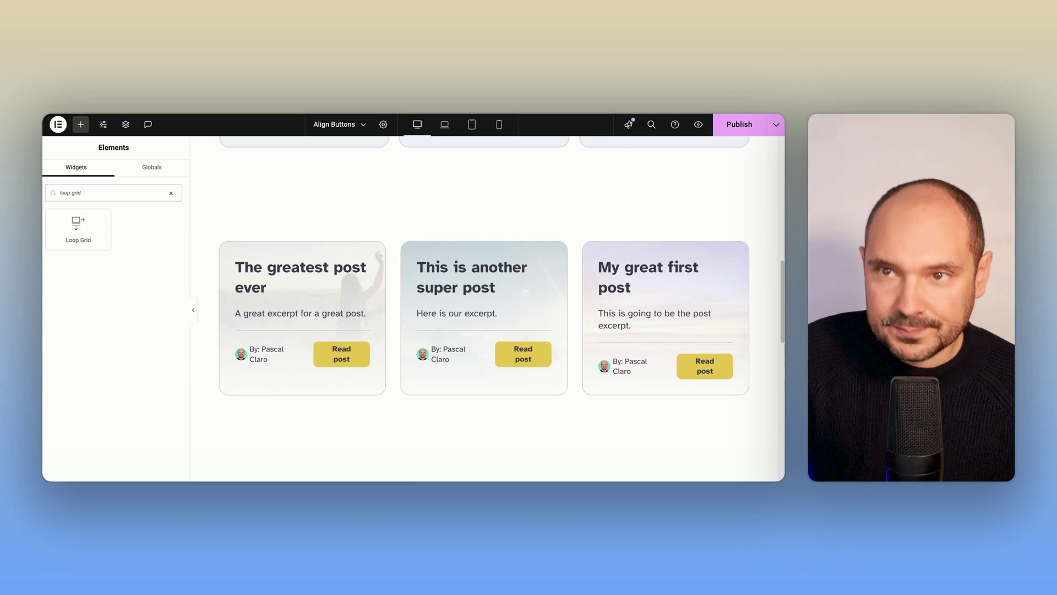
type("id")
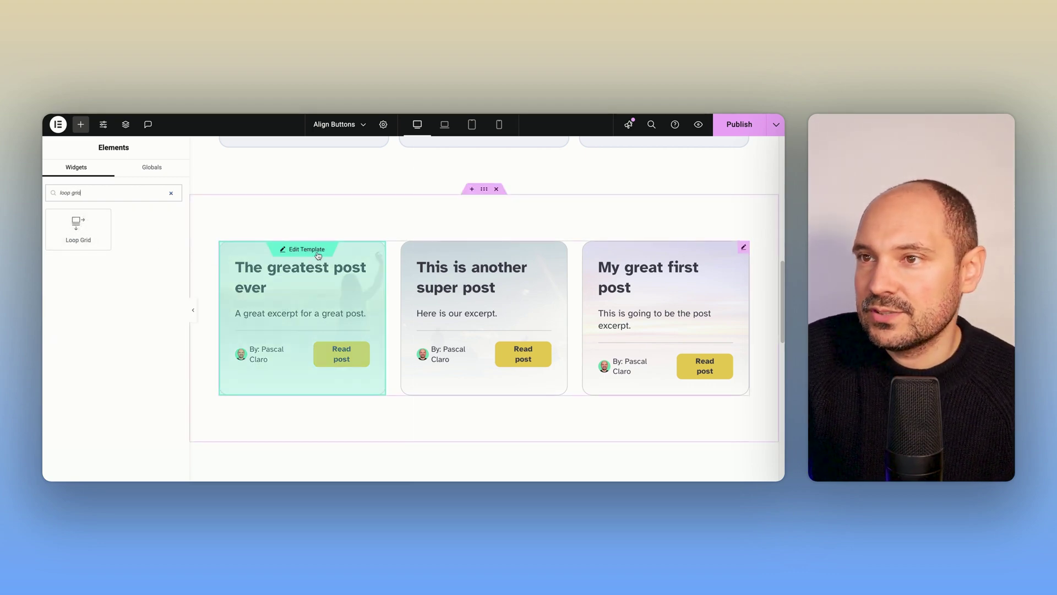
Step: Toggle the post Loop Grid's Equal height off and on to compare, leave it On, and hide the panel
left_click(743, 247)
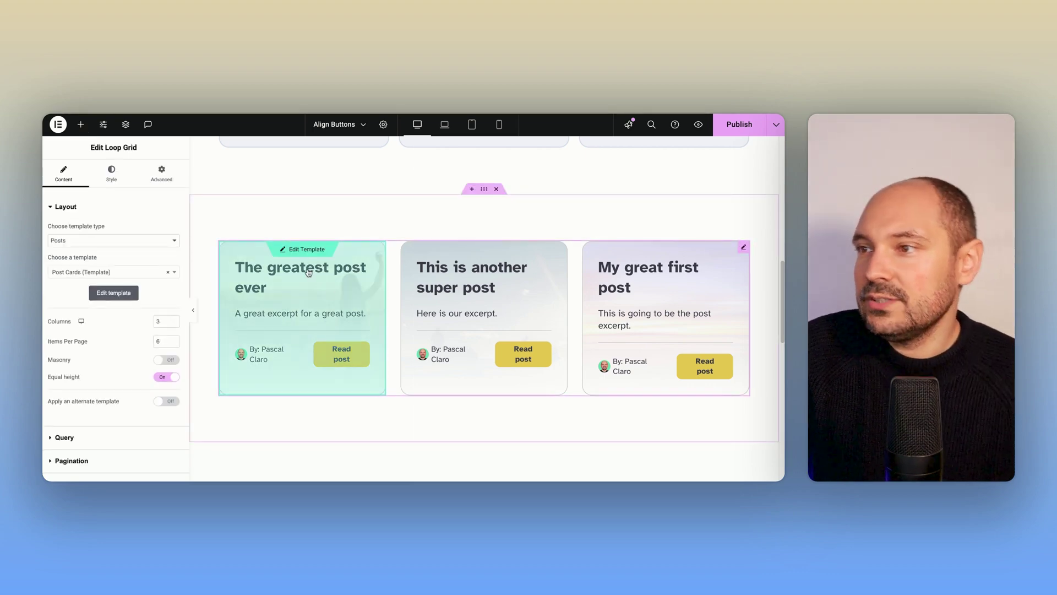
left_click(166, 378)
left_click(165, 379)
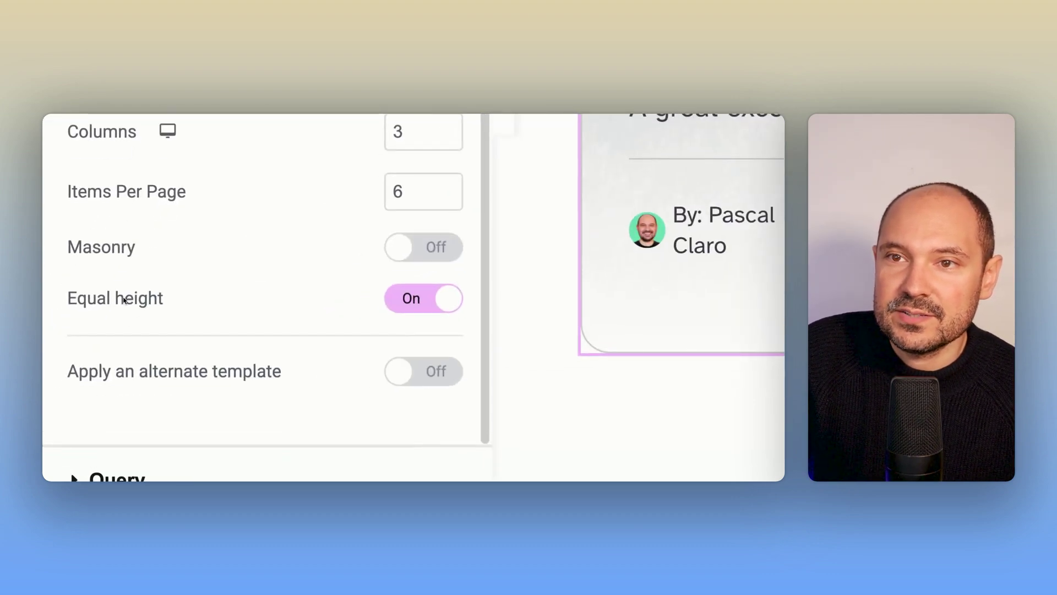
left_click(167, 379)
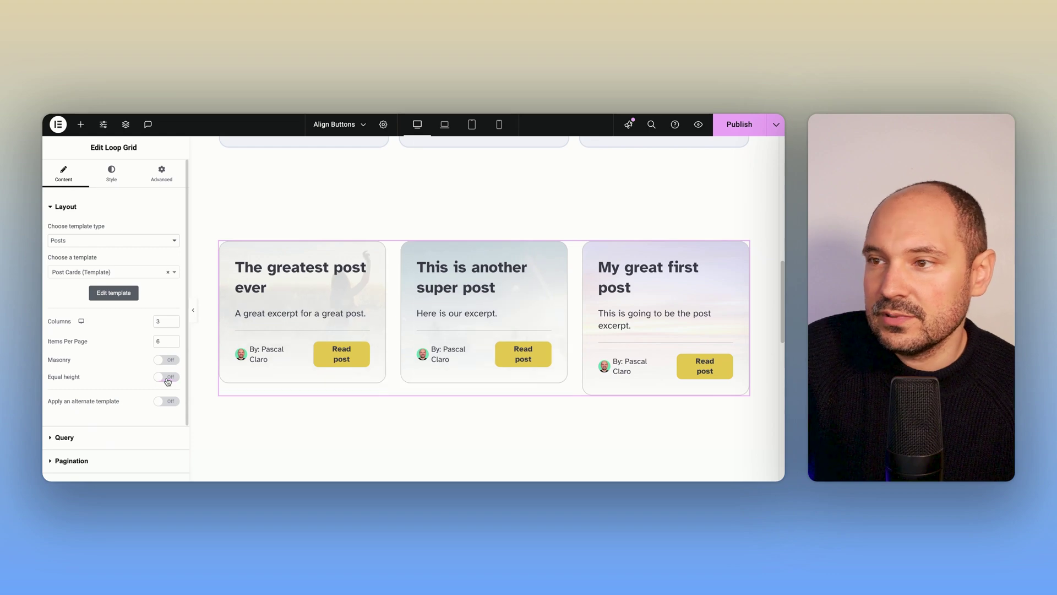
left_click(167, 377)
left_click(166, 377)
left_click(167, 378)
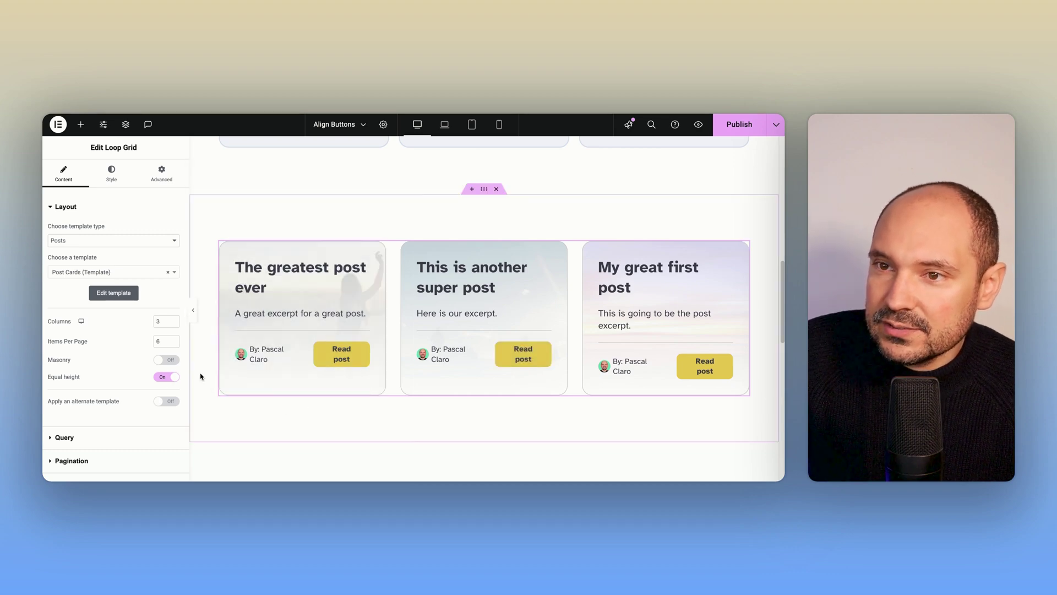
left_click(193, 310)
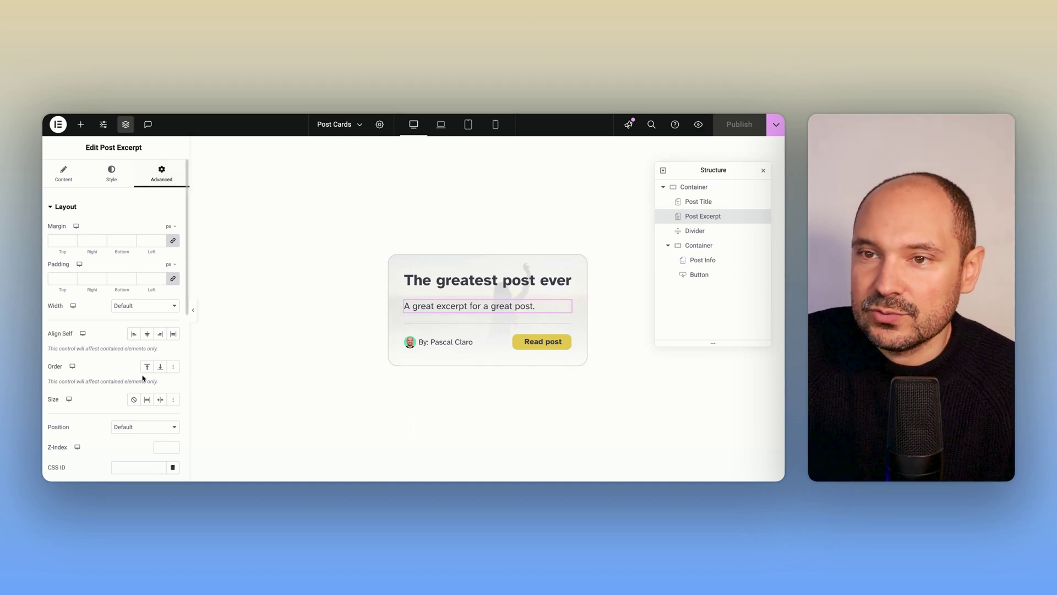
Step: Set the Post Cards template's Post Excerpt Size to Grow
left_click(147, 402)
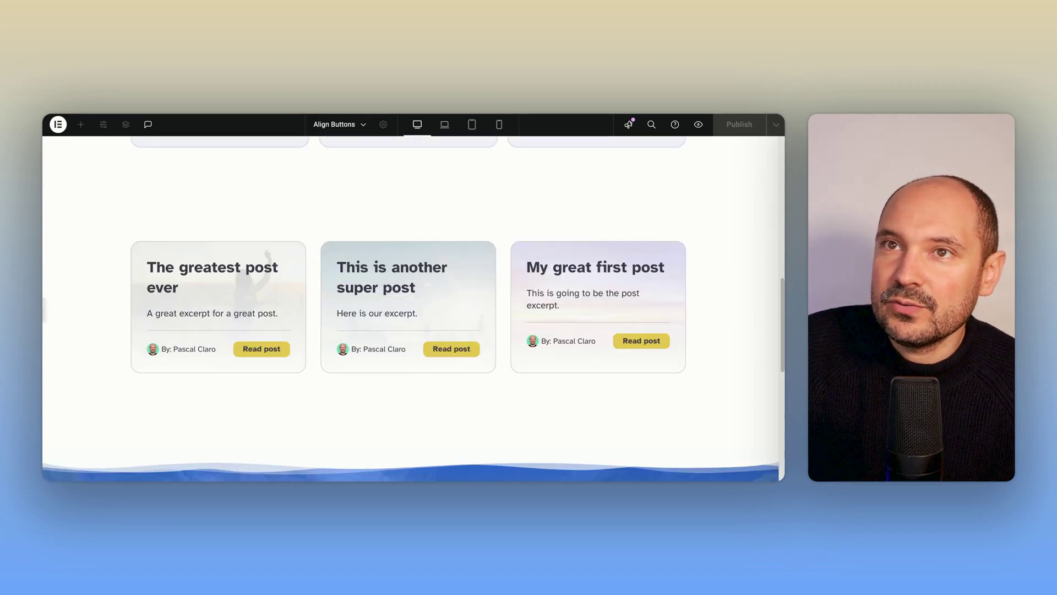
Step: Reload the editor, switch the Loop Grid's Equal height On, and preview the aligned post cards
key("super+r")
left_click(428, 221)
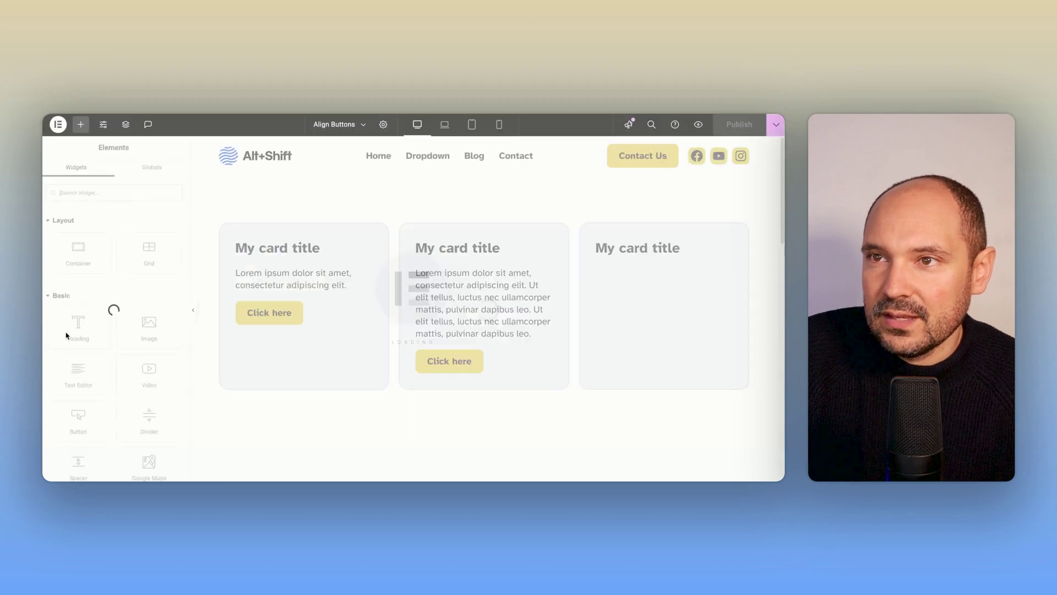
scroll(292, 381, "down", 4)
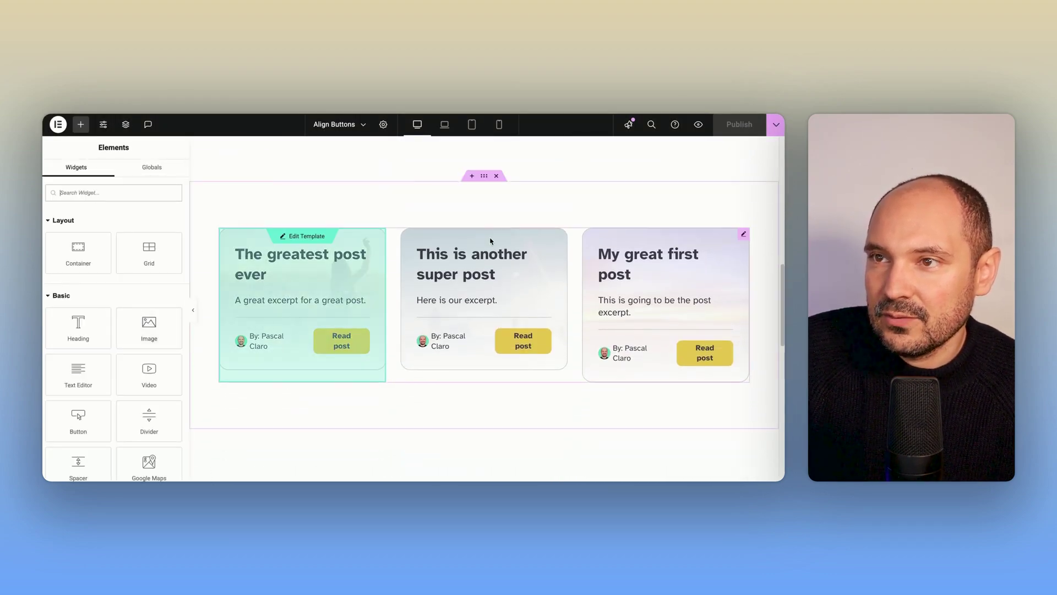
left_click(744, 235)
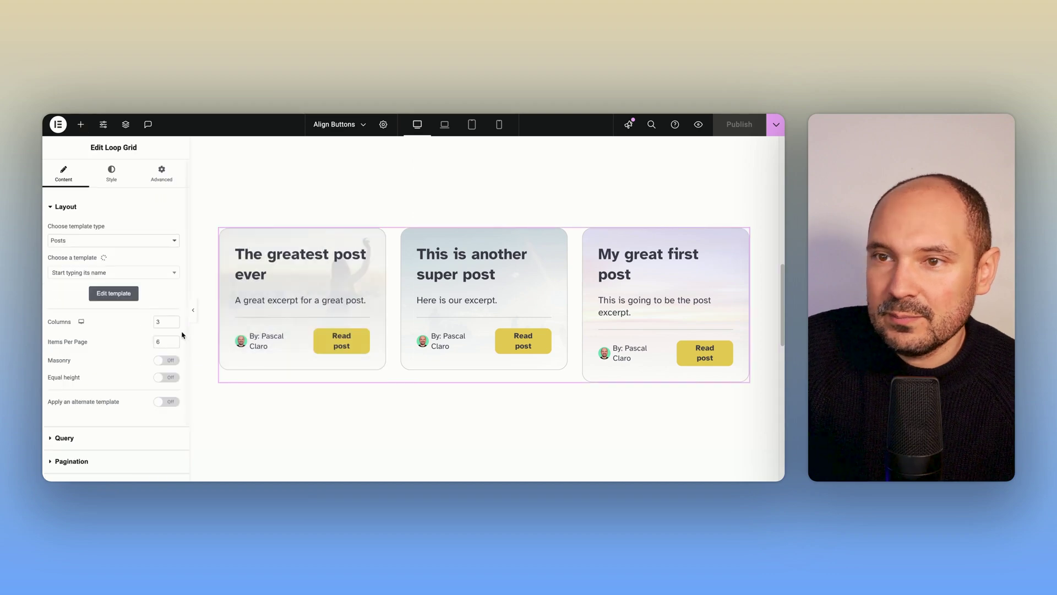
left_click(162, 378)
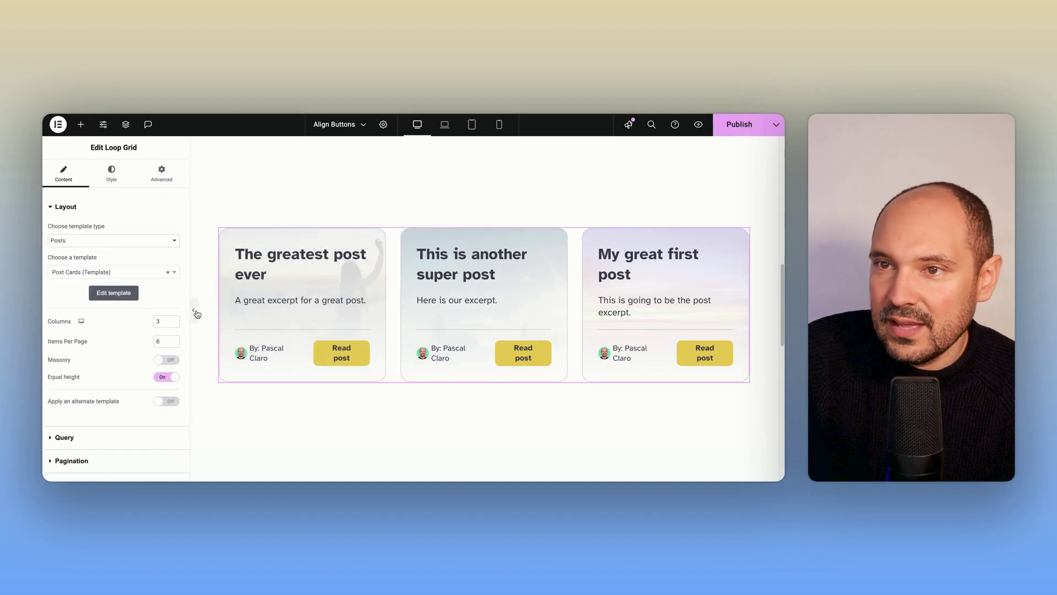
left_click(193, 310)
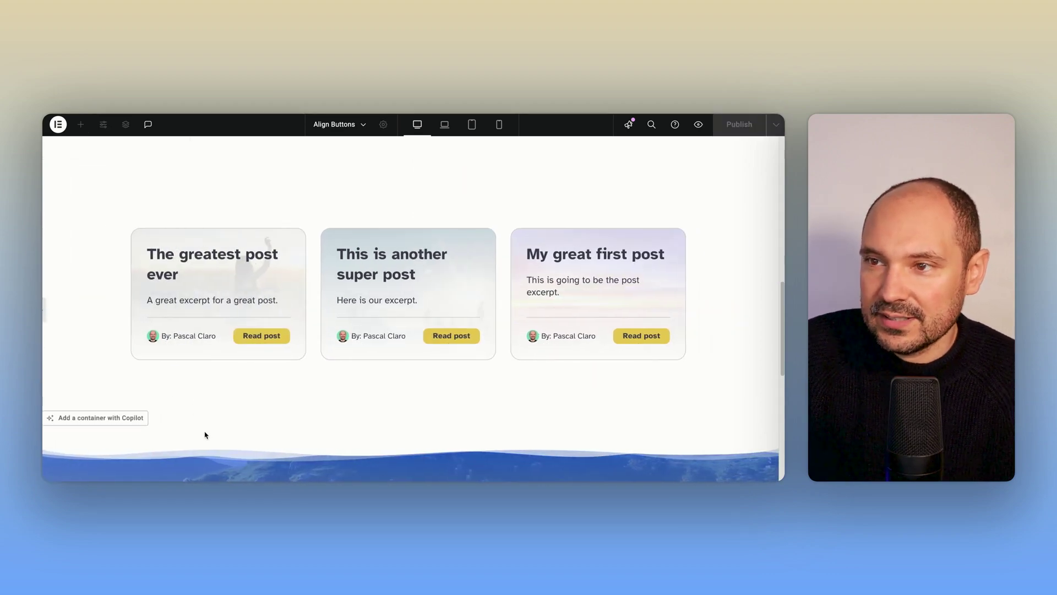